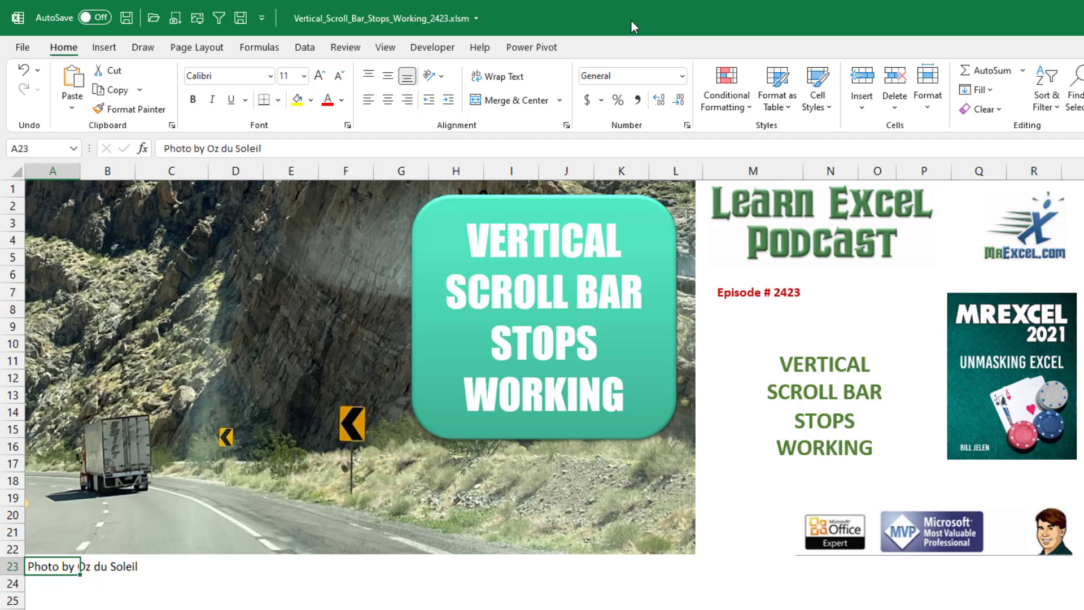
Step: Switch from the Title sheet to the Working sheet with Ctrl+PgDn
key(ctrl+Page_Down)
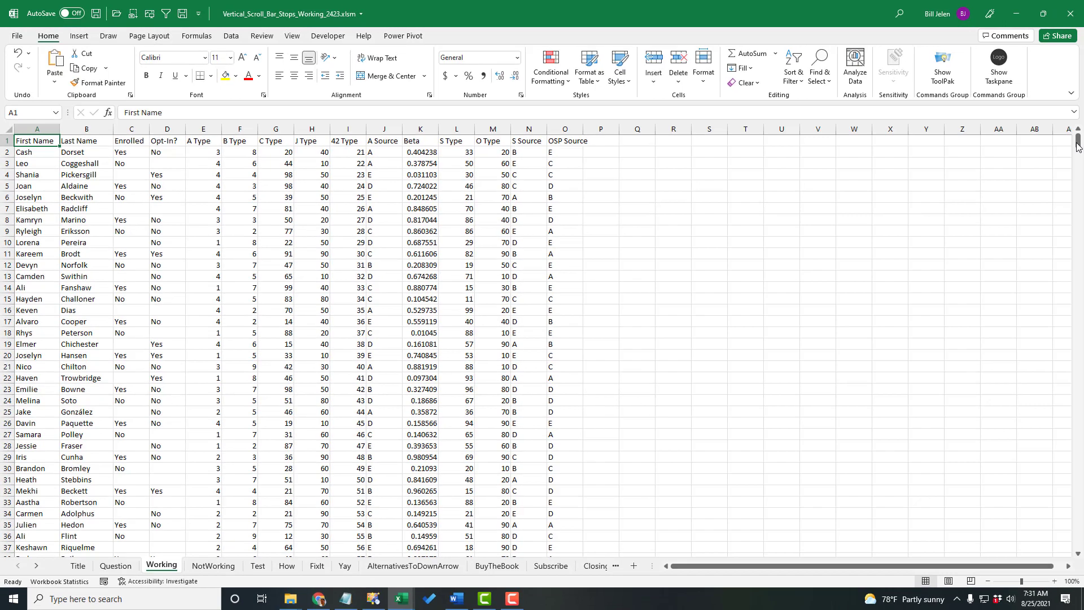
Step: Check the scroll thumb on the Working and NotWorking sheets, then continue to the Test sheet
drag(1077, 140, 1078, 428)
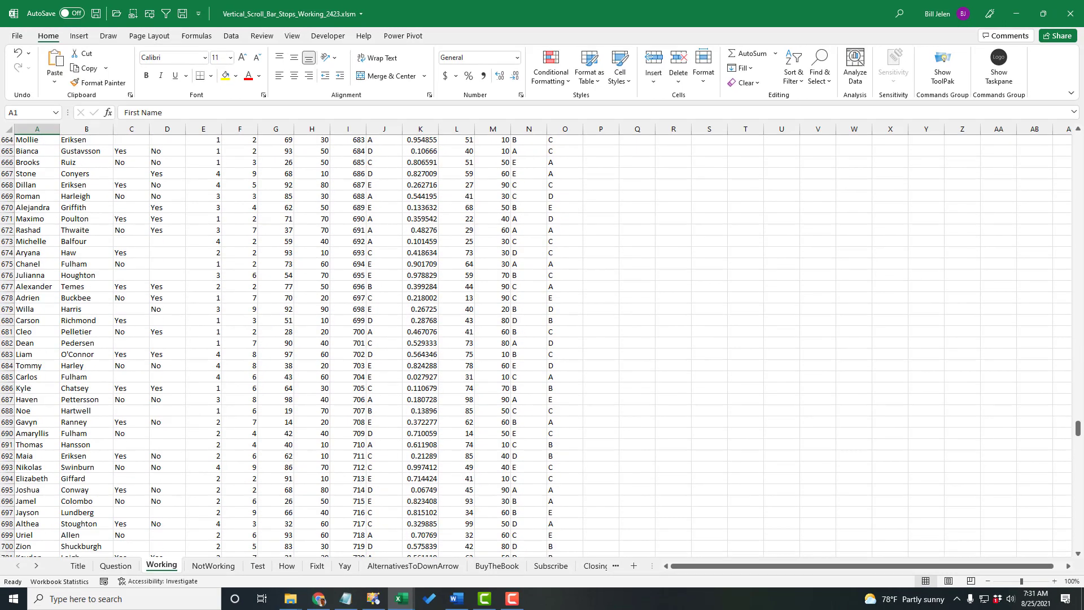
key(ctrl+Page_Down)
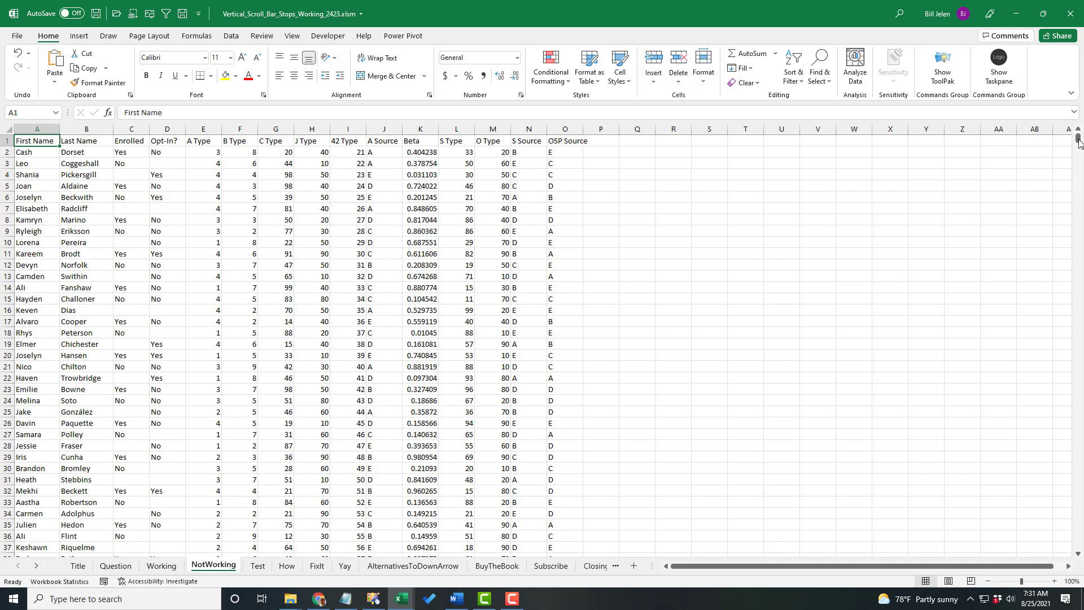
drag(1078, 143, 1079, 142)
key(ctrl+Page_Down)
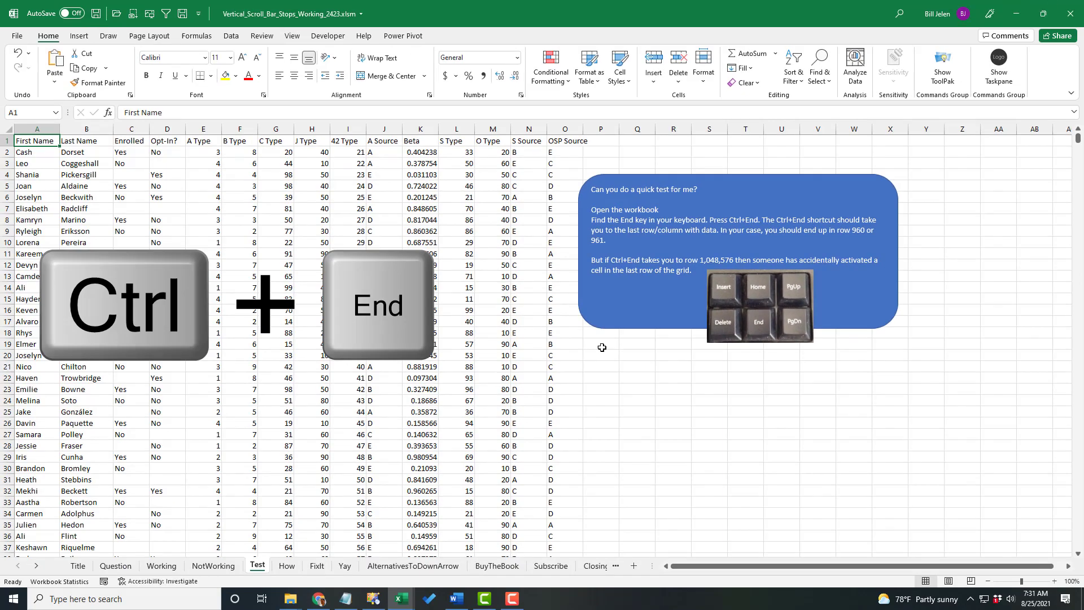
Step: Find the last used cells on Test and Working (O960) with Ctrl+End, then go to How
key(ctrl+End)
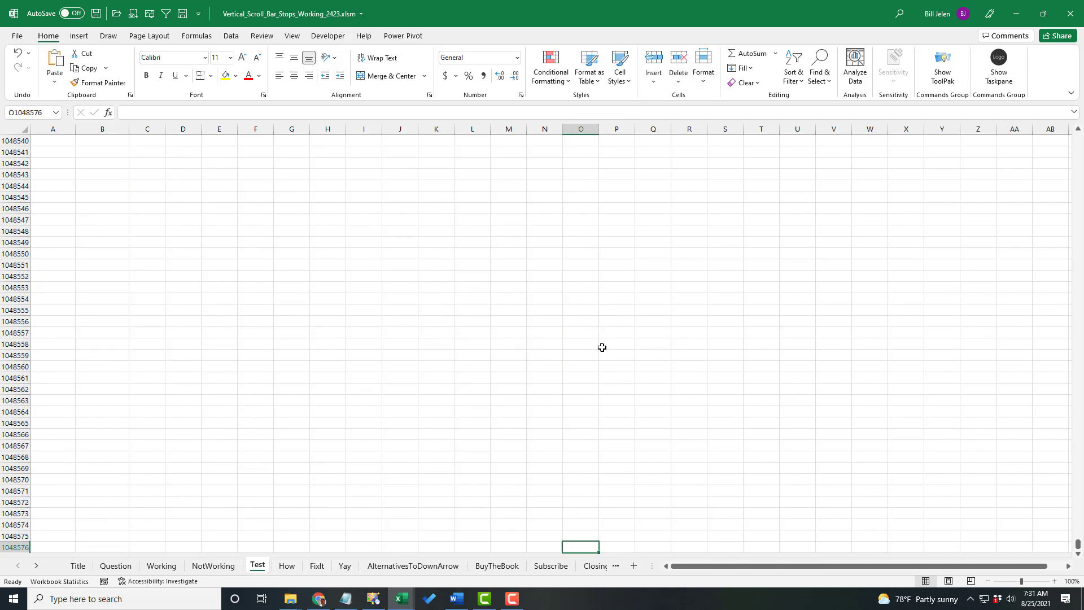
click(157, 566)
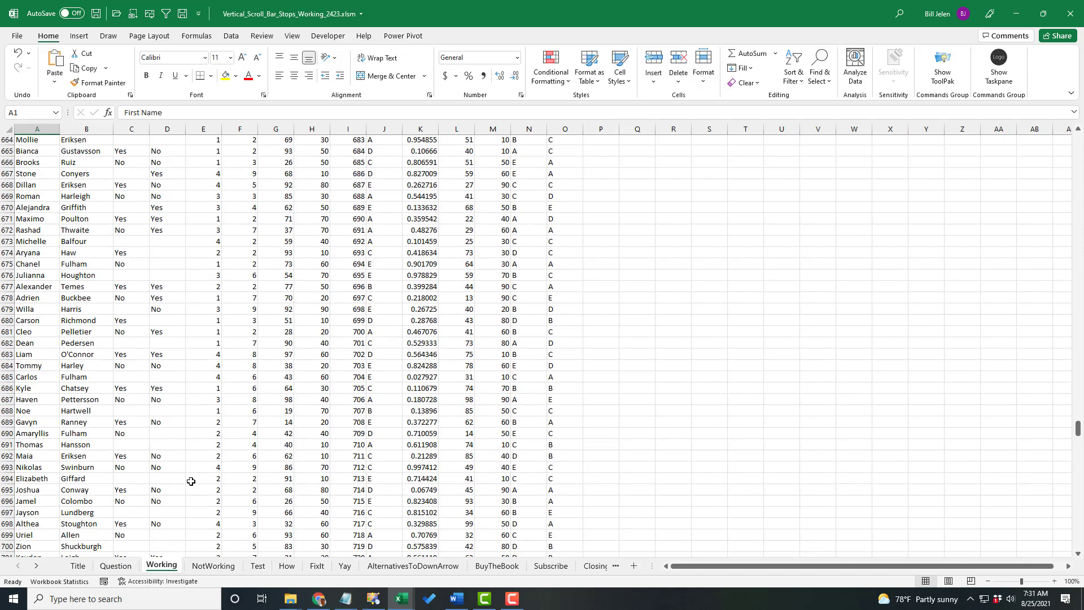
key(ctrl+End)
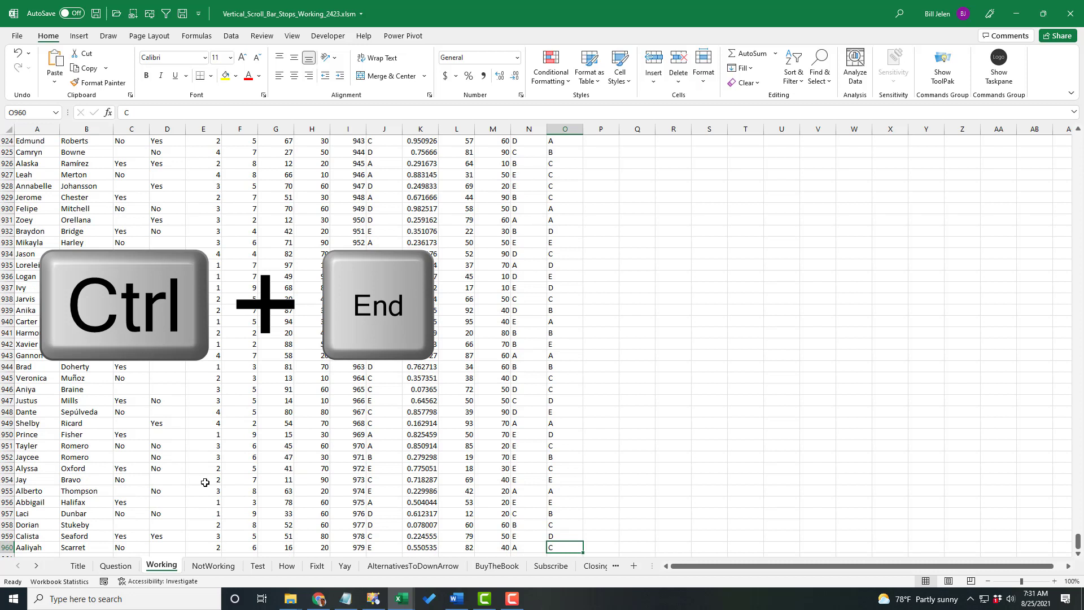
key(ctrl+Page_Down)
key(ctrl+Page_Down)
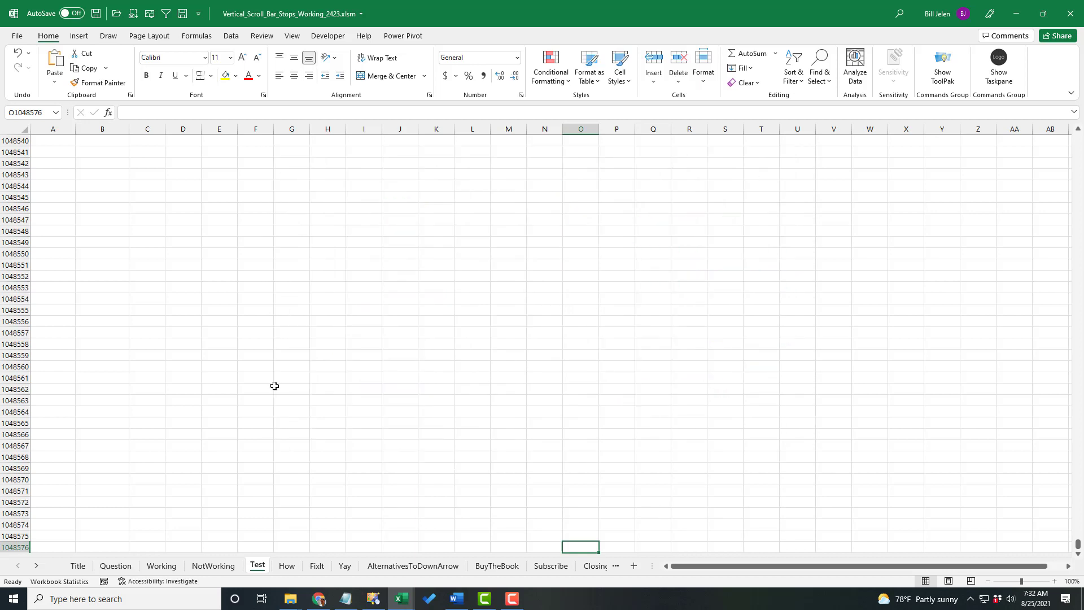
key(ctrl+Page_Down)
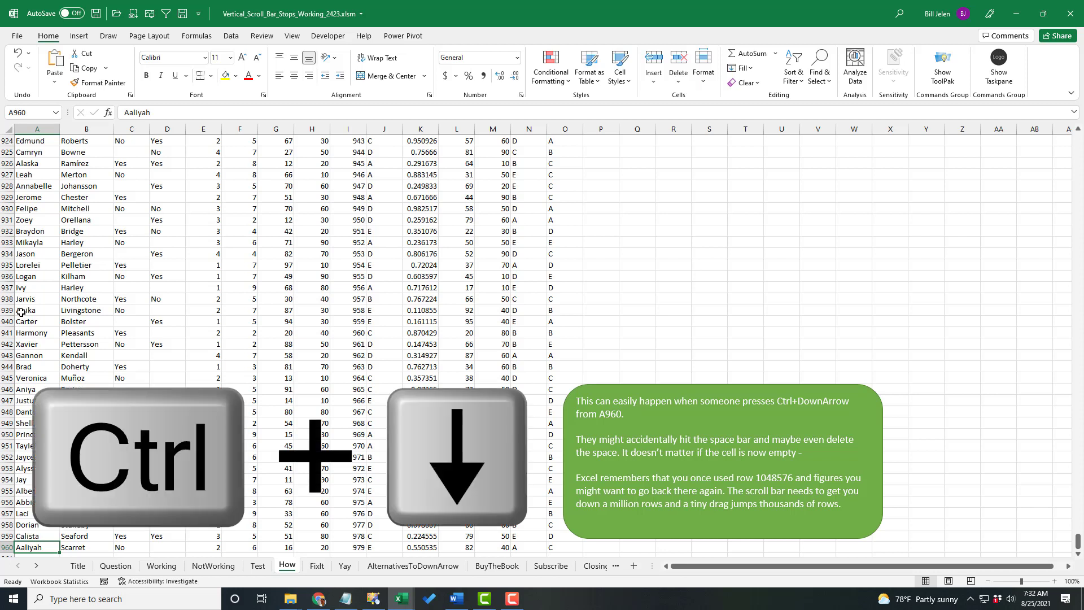
Step: Enter a blank space in cell A1048576, return to A1, and test the scroll thumb
key(ctrl+Down)
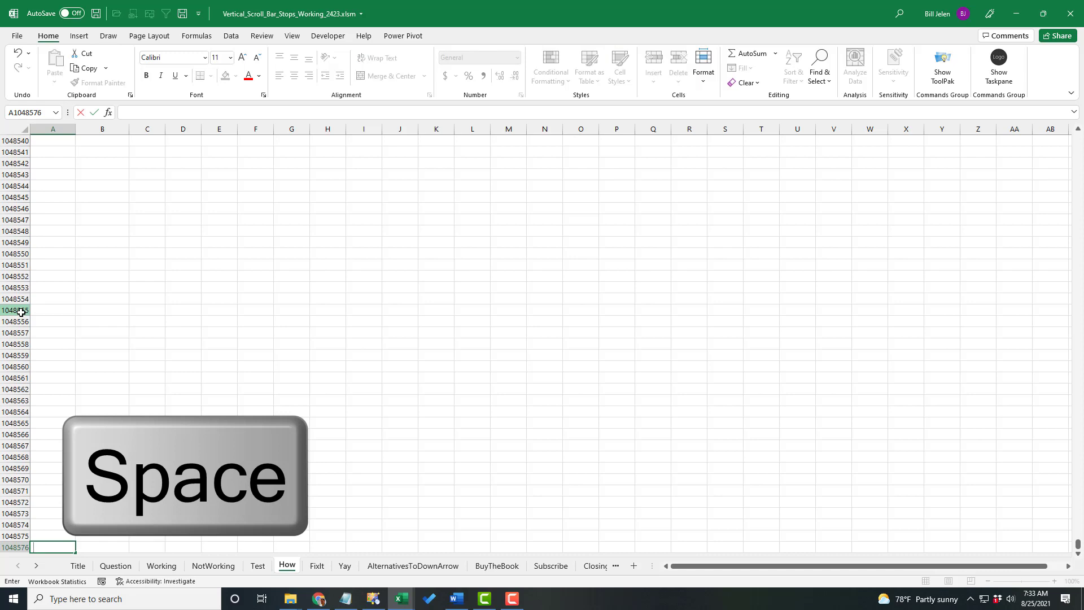
key(Return)
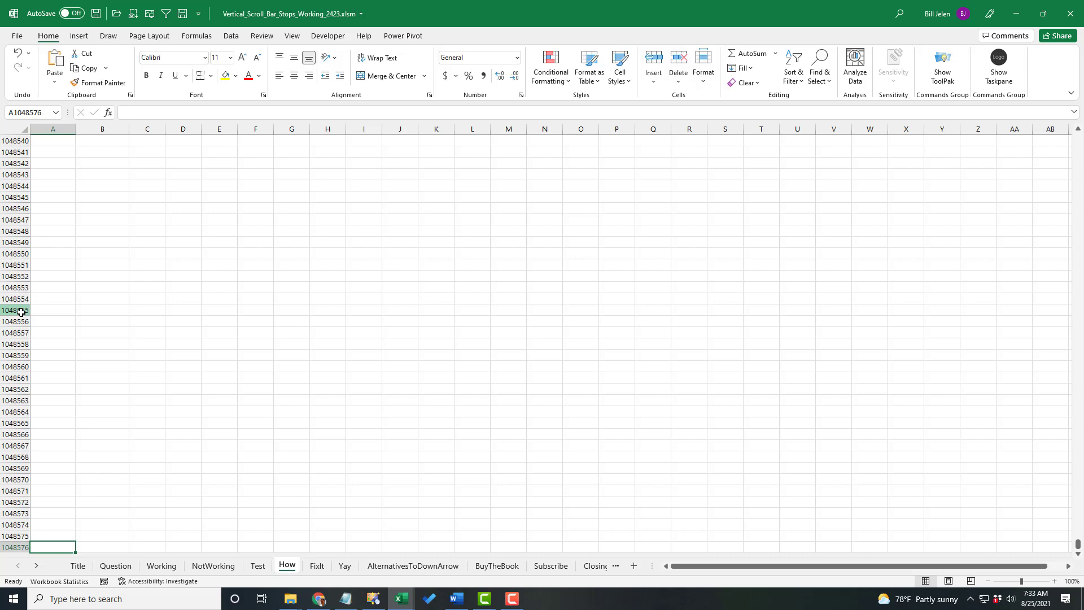
key(ctrl+Home)
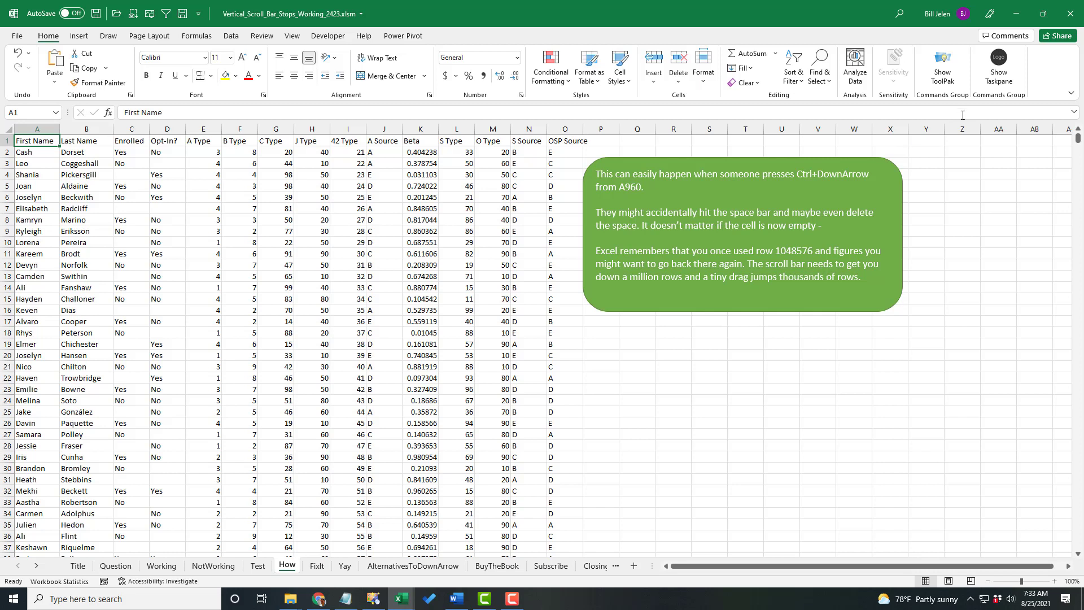
drag(1078, 140, 1078, 136)
Step: On the FixIt sheet, go to A961 below the data and select down to A1048576
key(ctrl+Page_Down)
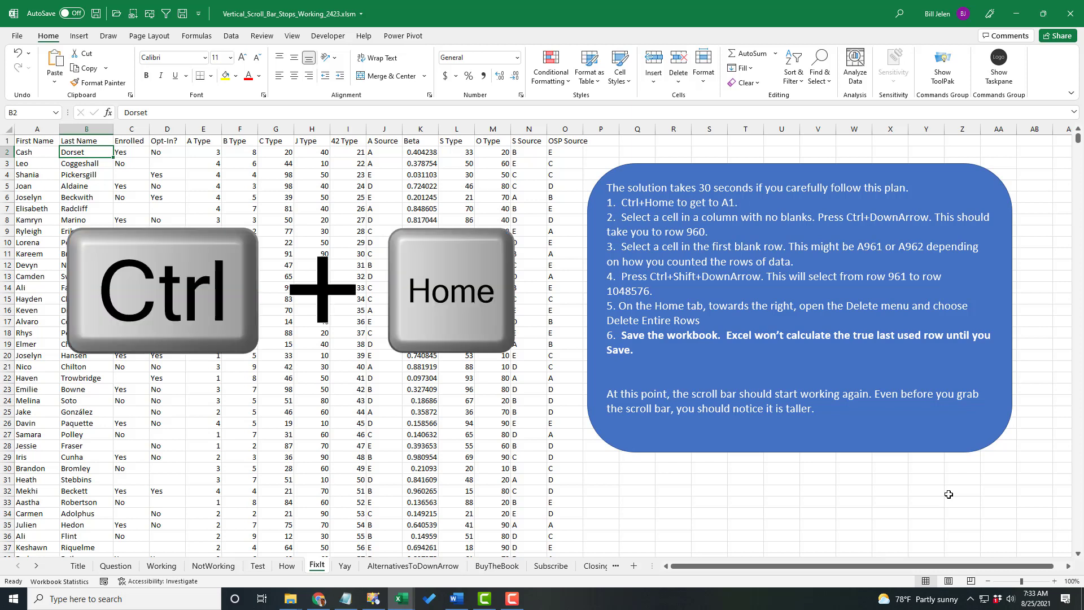
key(ctrl+Home)
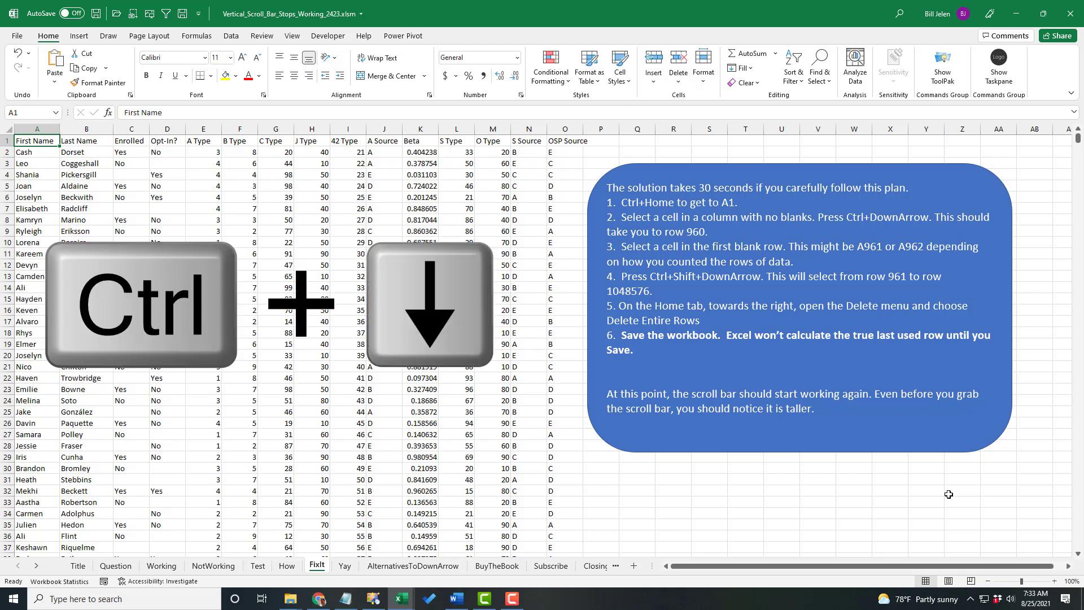
key(ctrl+Down)
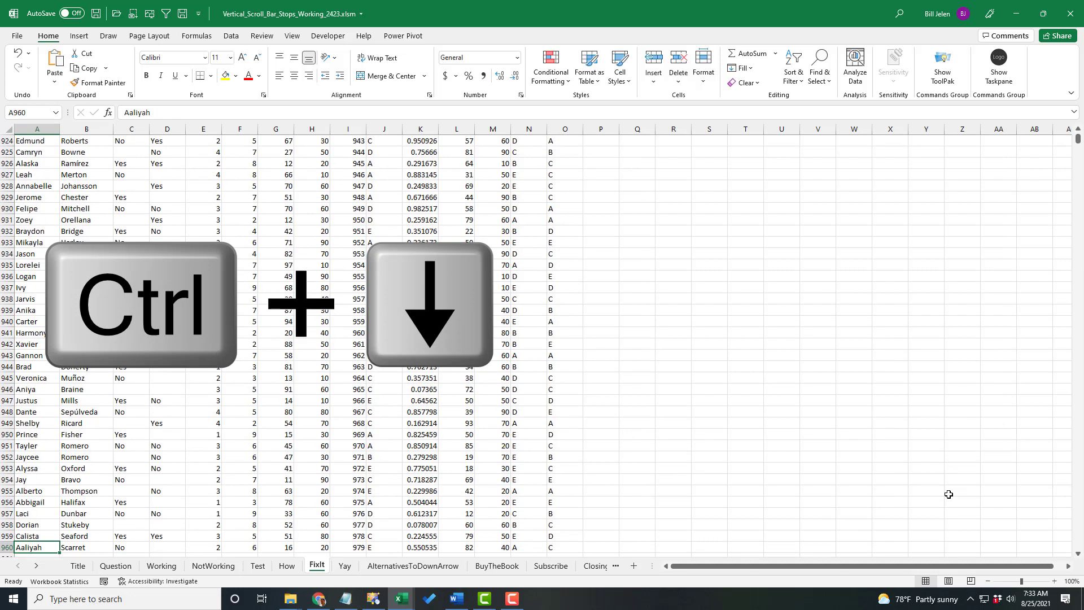
key(Down)
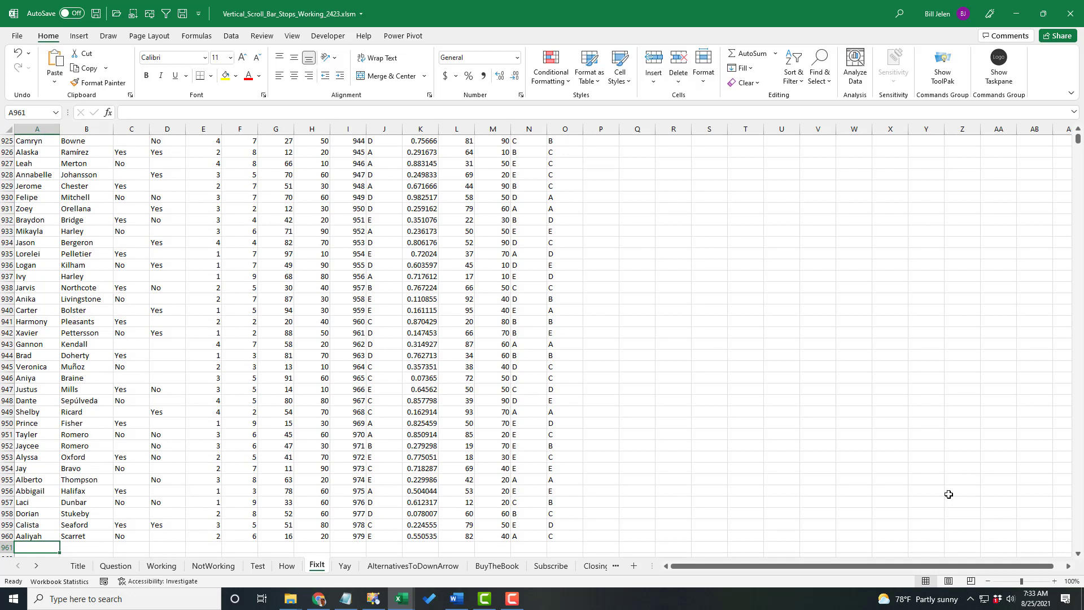
key(ctrl+shift+Down)
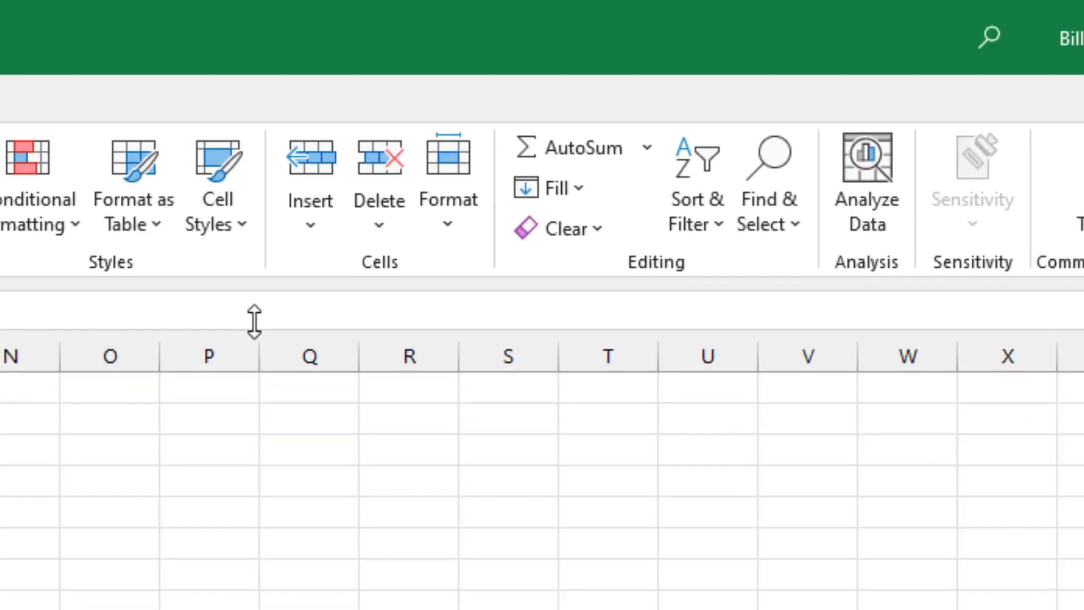
Step: Delete the selected sheet rows 961 to 1048576, return to A1, and save the workbook
click(374, 221)
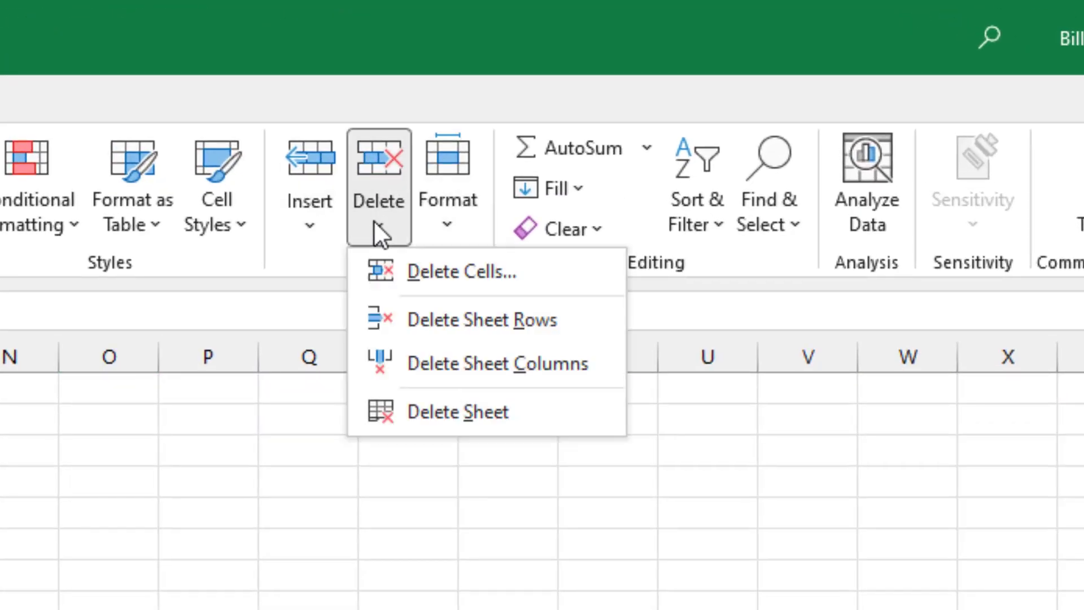
click(450, 319)
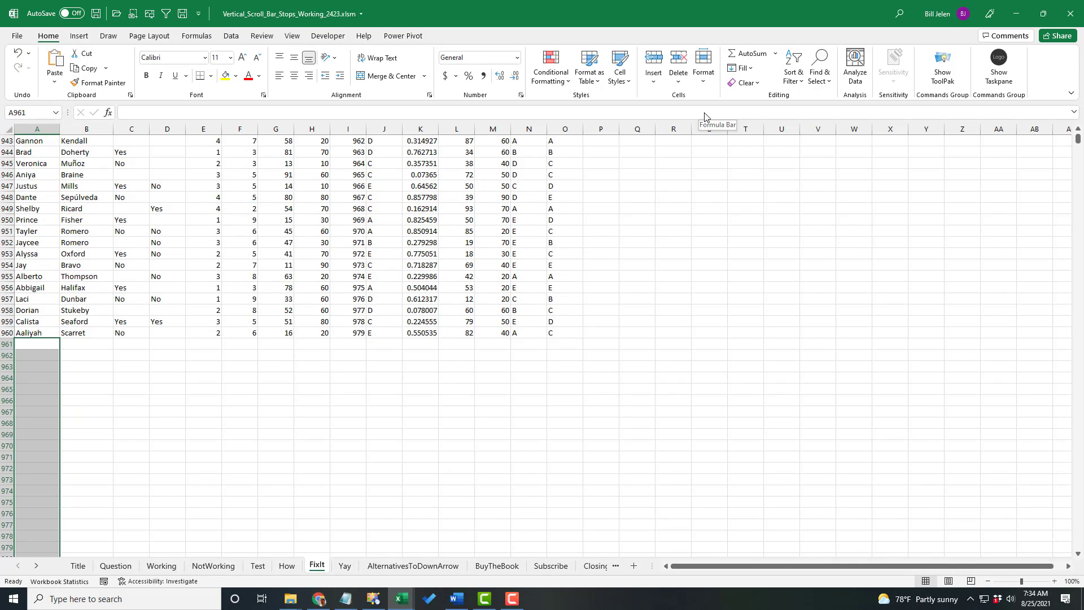
key(ctrl+Home)
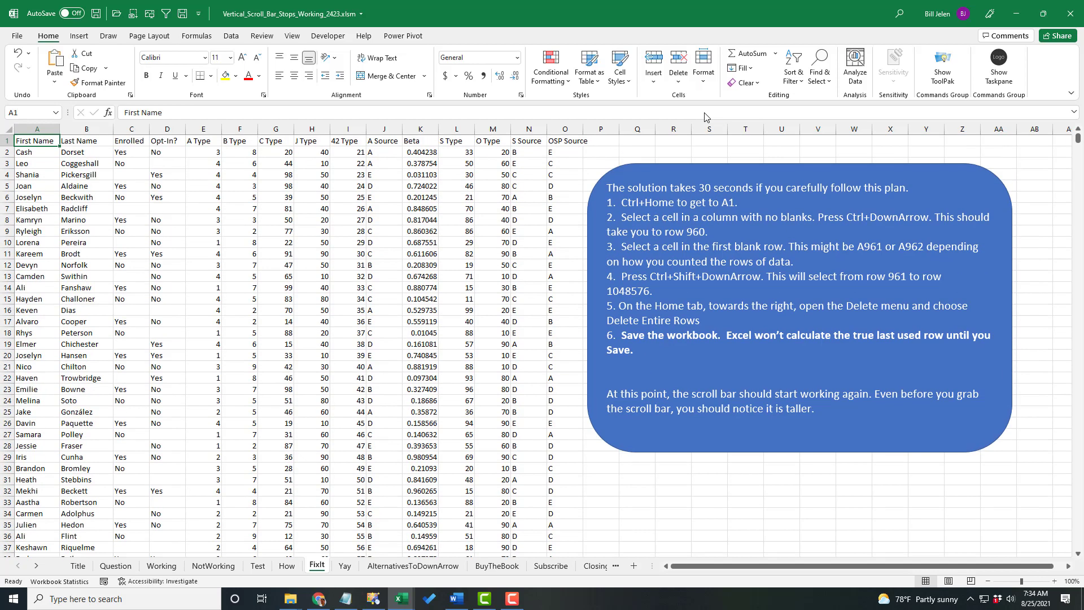
key(ctrl+s)
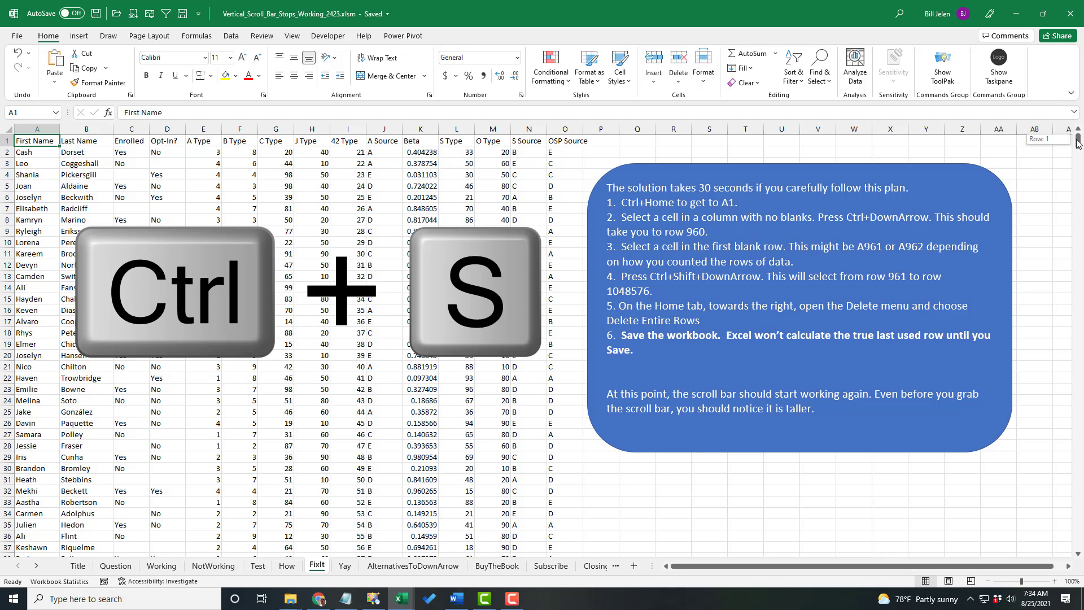
Step: Confirm the scroll thumb now stops at row 960 and step down column A
drag(1078, 141, 1078, 161)
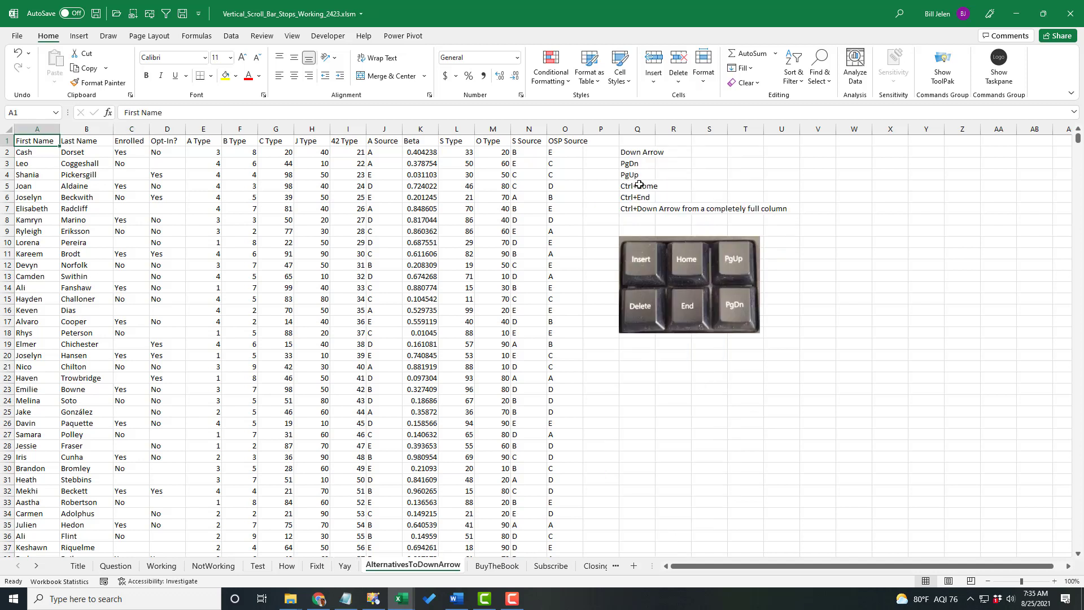
key(Down)
key(Down)
key(Down)
key(Down)
key(Down)
key(Down)
key(Down)
key(Down)
key(Down)
key(Down)
key(Down)
key(Down)
key(Down)
key(Down)
key(Down)
key(Down)
key(Down)
key(Down)
key(Down)
key(Down)
key(Down)
key(Down)
key(Down)
key(Down)
key(Down)
key(Down)
key(Down)
key(Down)
key(Down)
key(Down)
key(Down)
key(Down)
key(Down)
key(Down)
key(Down)
key(Down)
key(Down)
key(Down)
key(Down)
key(Down)
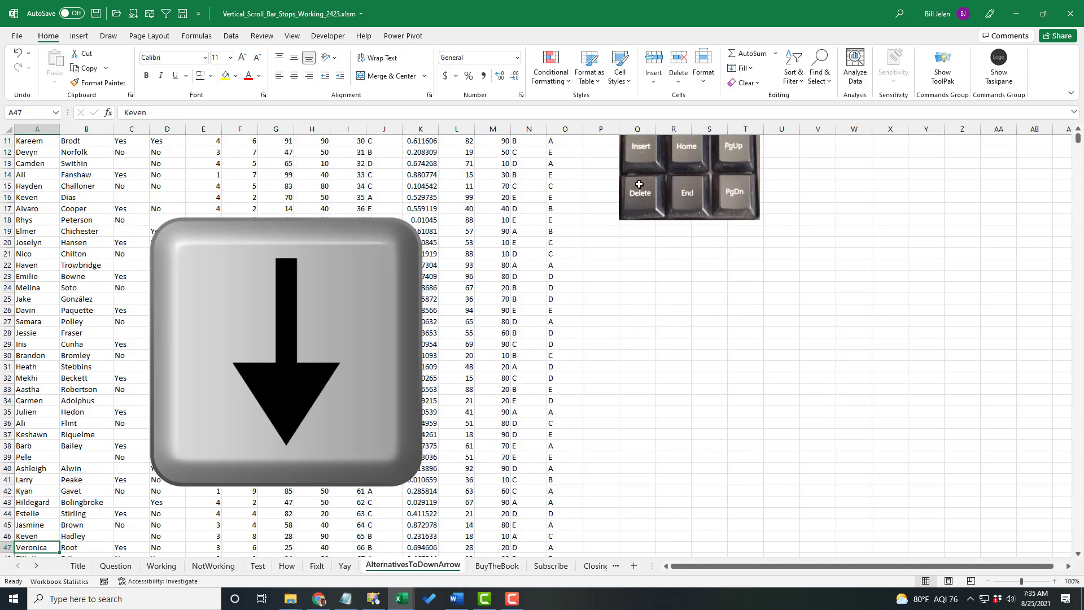
Step: Page down and back up through the data, jump to last cell Q1048576, then return to A1
key(Down)
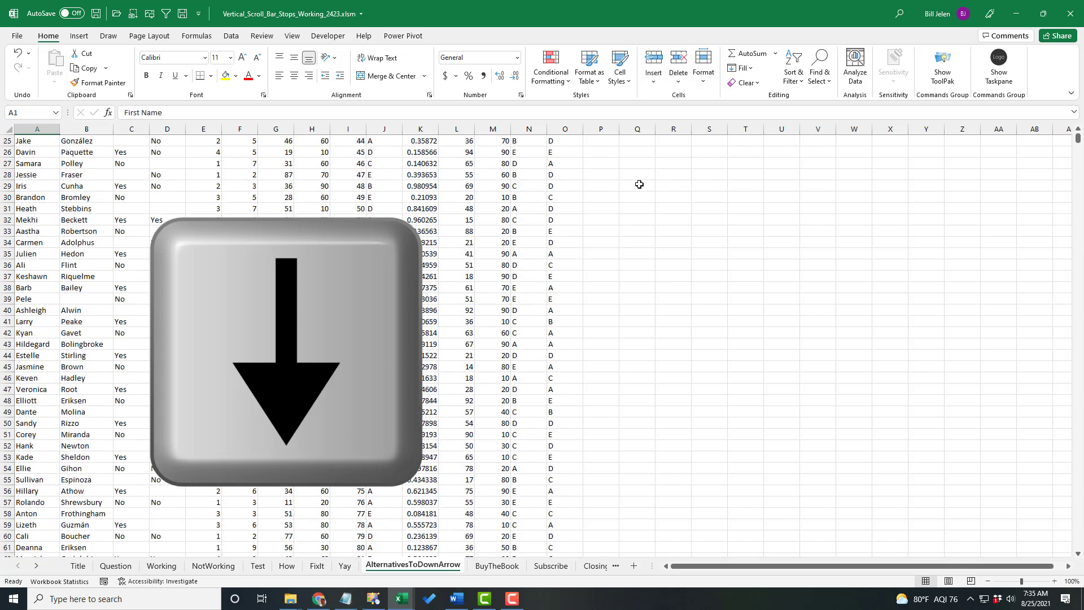
key(ctrl+Home)
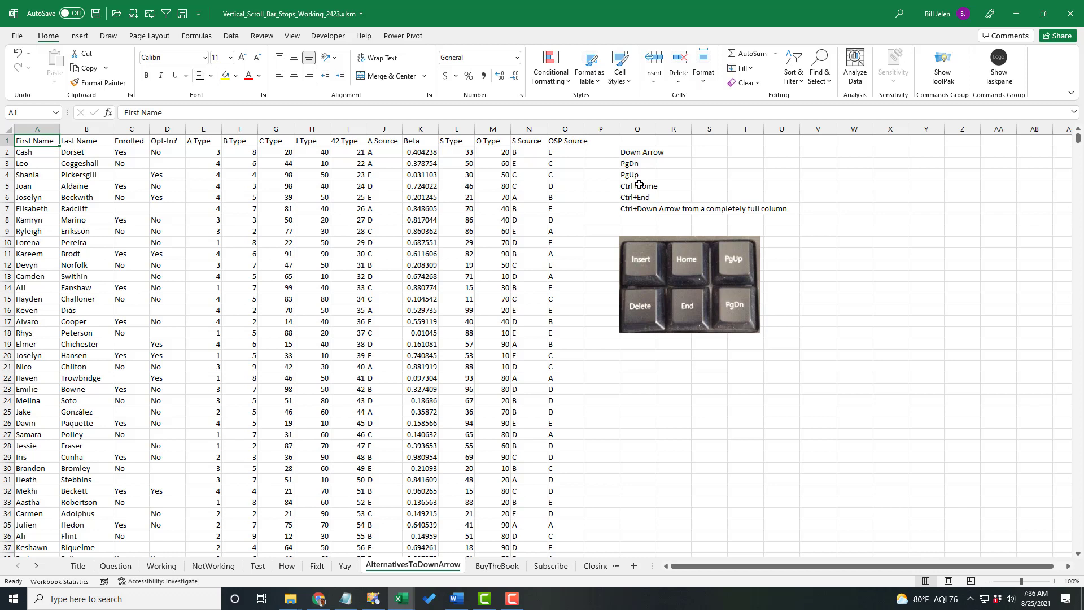
key(Page_Down)
key(Page_Down)
key(Page_Down)
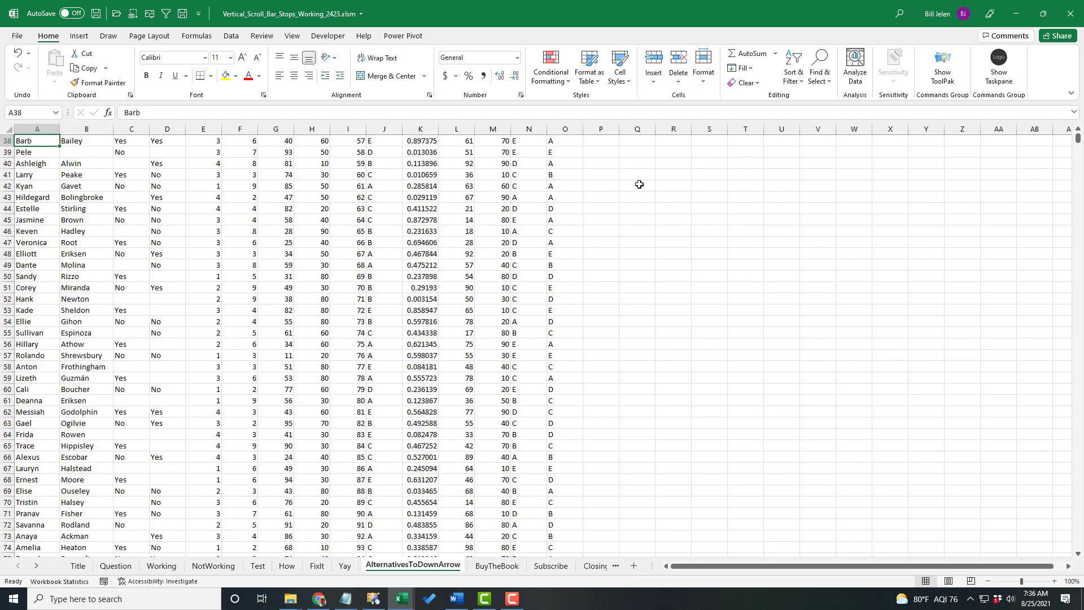
key(Page_Down)
key(Page_Down)
key(Page_Down)
key(Page_Down)
key(Page_Down)
key(Page_Down)
key(Page_Down)
key(Page_Down)
key(Page_Down)
key(Page_Down)
key(Page_Down)
key(Page_Down)
key(Page_Down)
key(Page_Down)
key(Page_Down)
key(Page_Down)
key(Page_Down)
key(Page_Down)
key(Page_Down)
key(Page_Down)
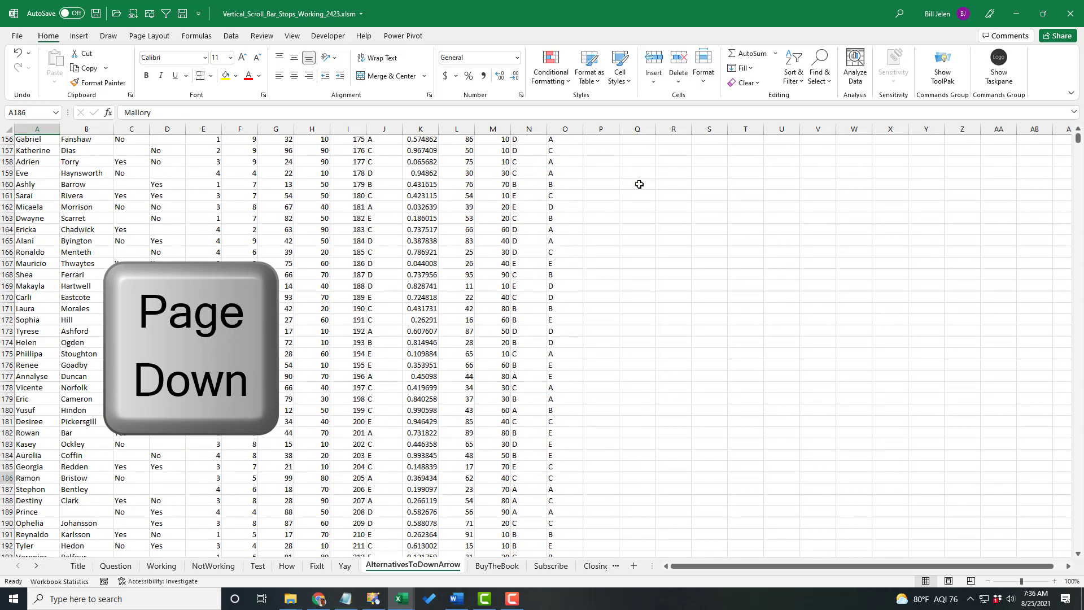
key(Page_Up)
key(Page_Up)
key(Page_Up)
key(Page_Up)
key(Page_Up)
key(Page_Up)
key(Page_Up)
key(Page_Up)
key(Page_Up)
key(Page_Up)
key(Page_Up)
key(Page_Up)
key(Page_Up)
key(Page_Up)
key(Page_Up)
key(Page_Up)
key(Page_Up)
key(Page_Up)
key(Page_Up)
key(Page_Up)
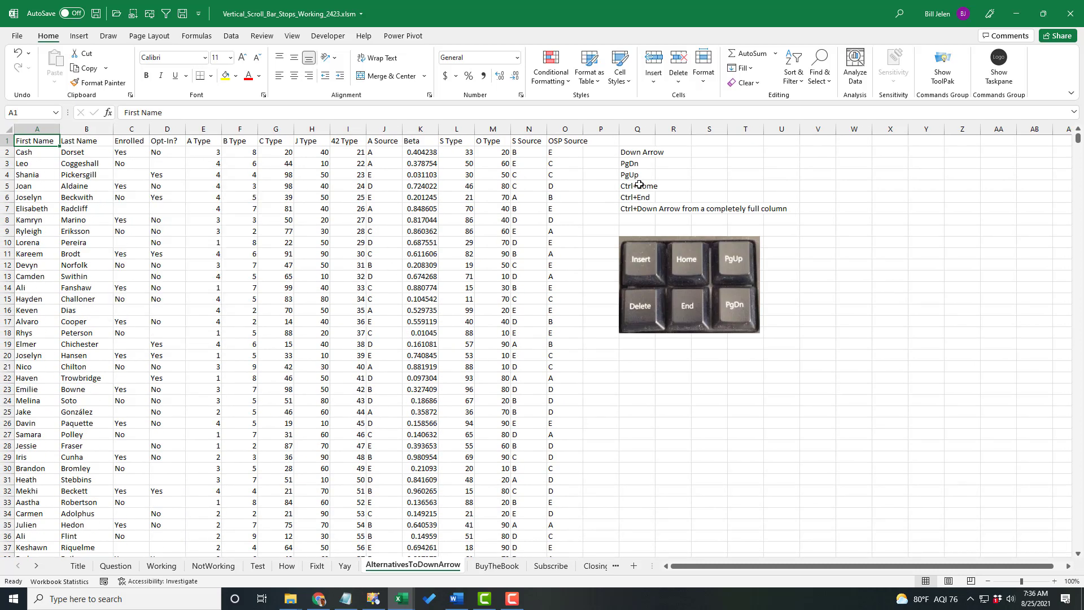
key(ctrl+End)
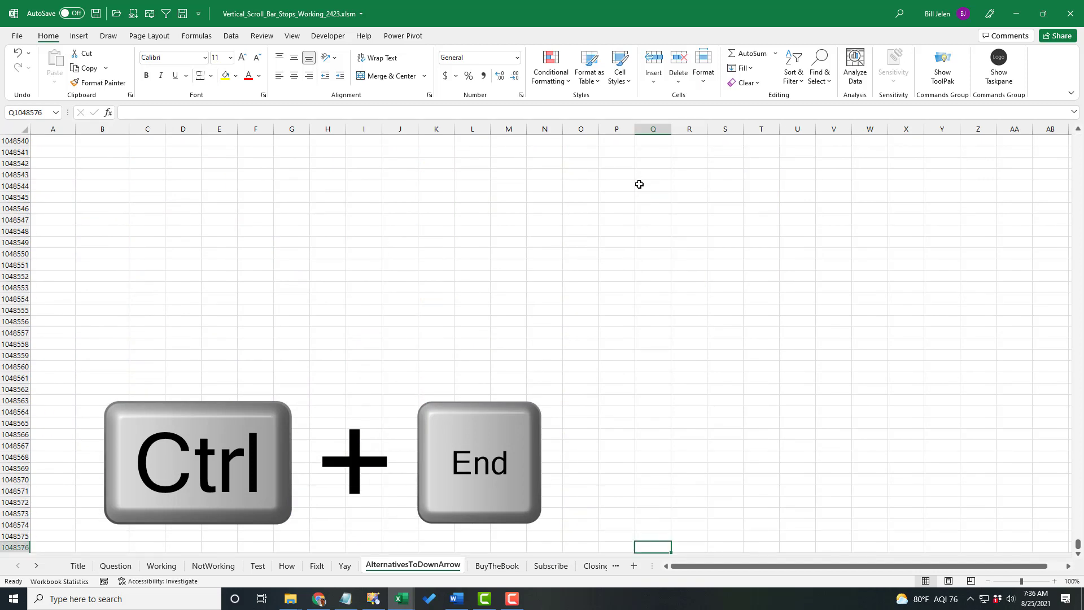
key(ctrl+Home)
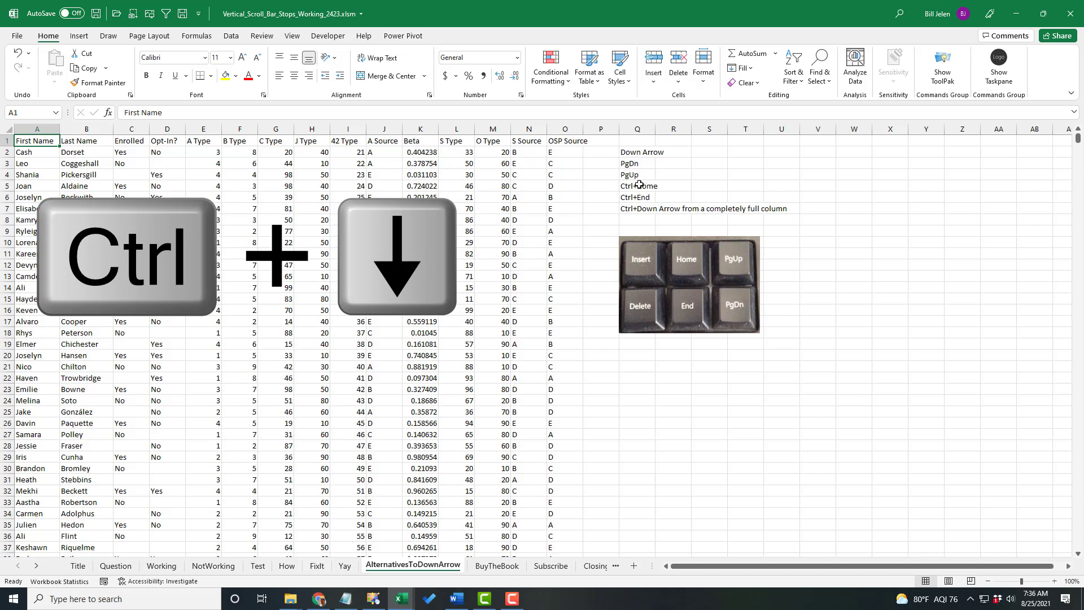
key(ctrl+Down)
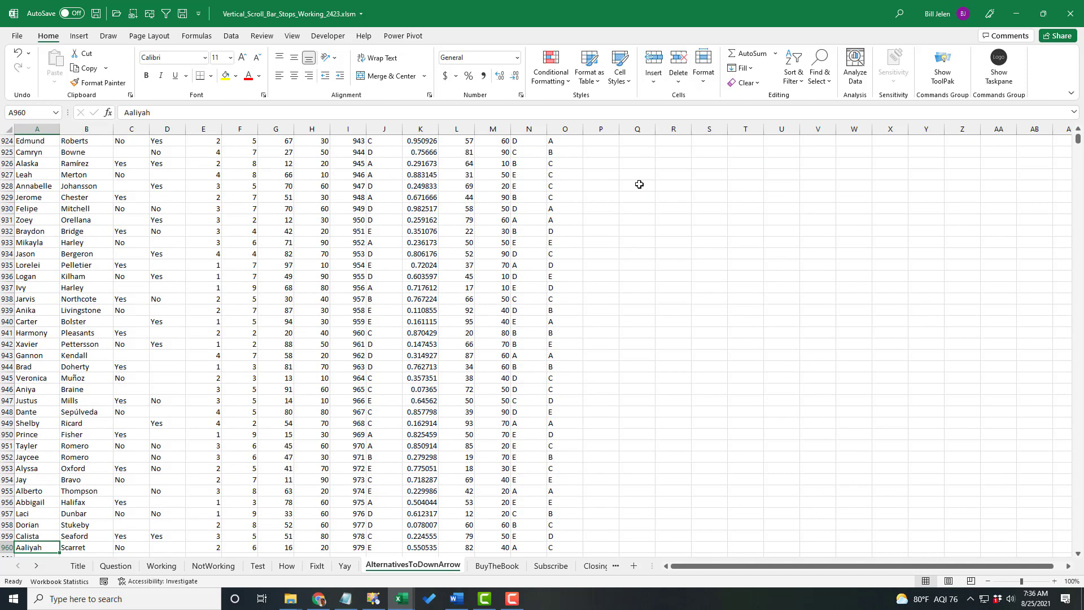
key(ctrl+Up)
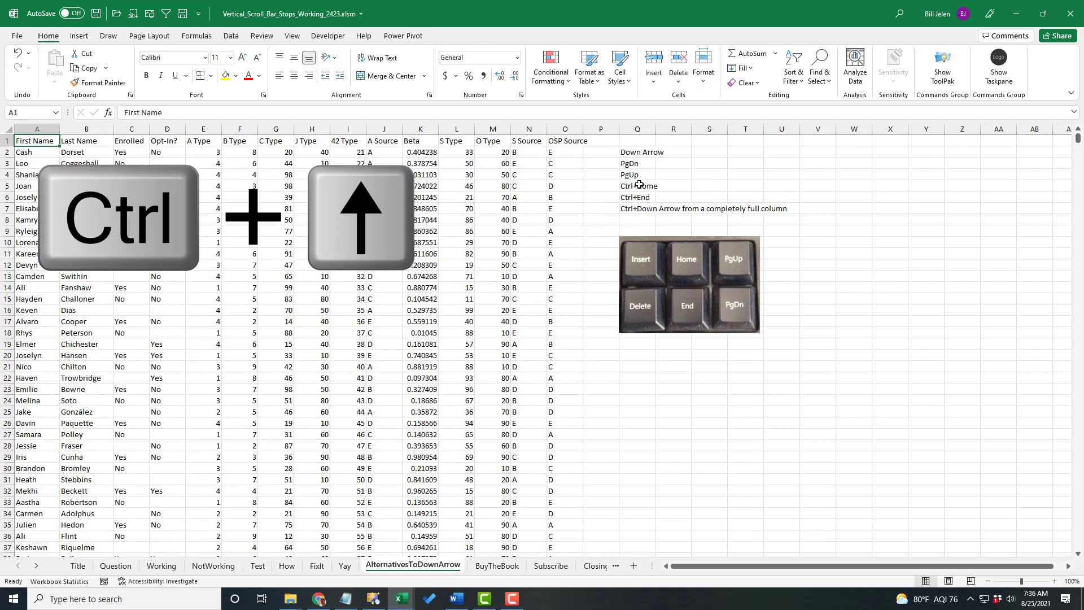
key(ctrl+Right)
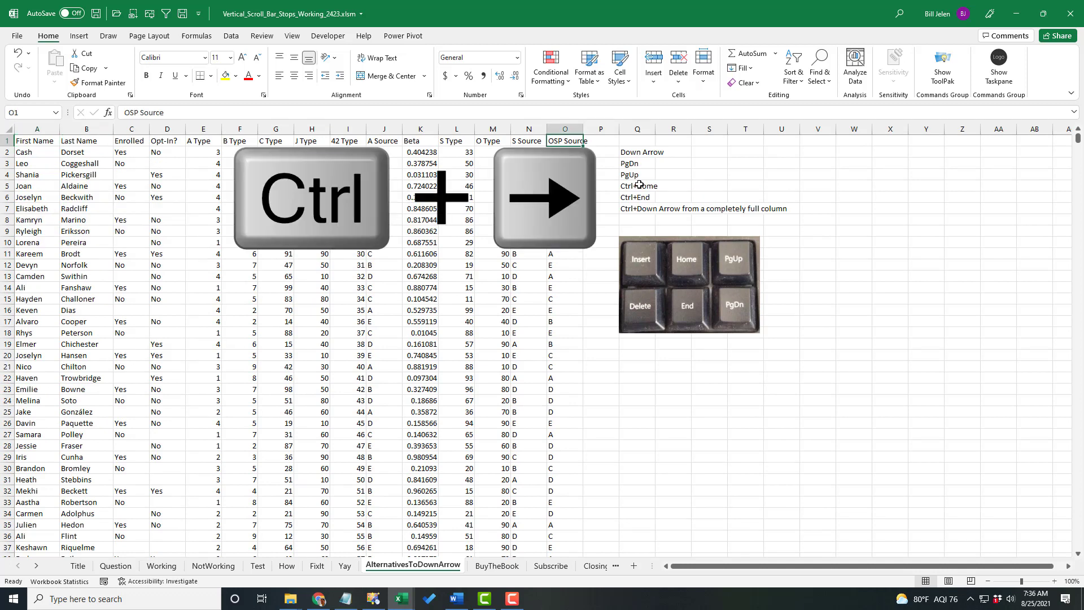
key(ctrl+Left)
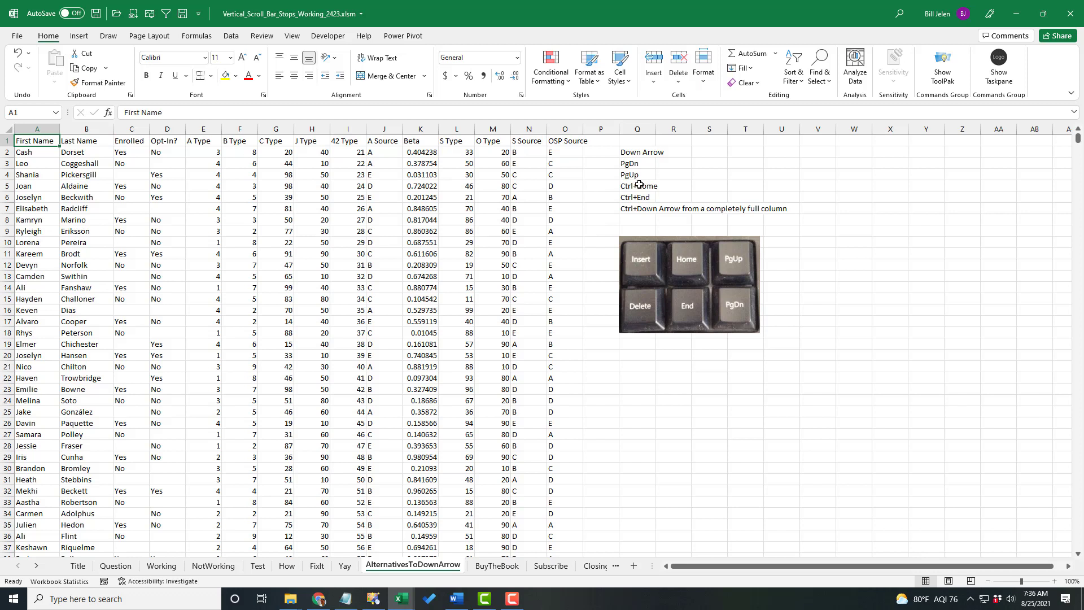
key(Down)
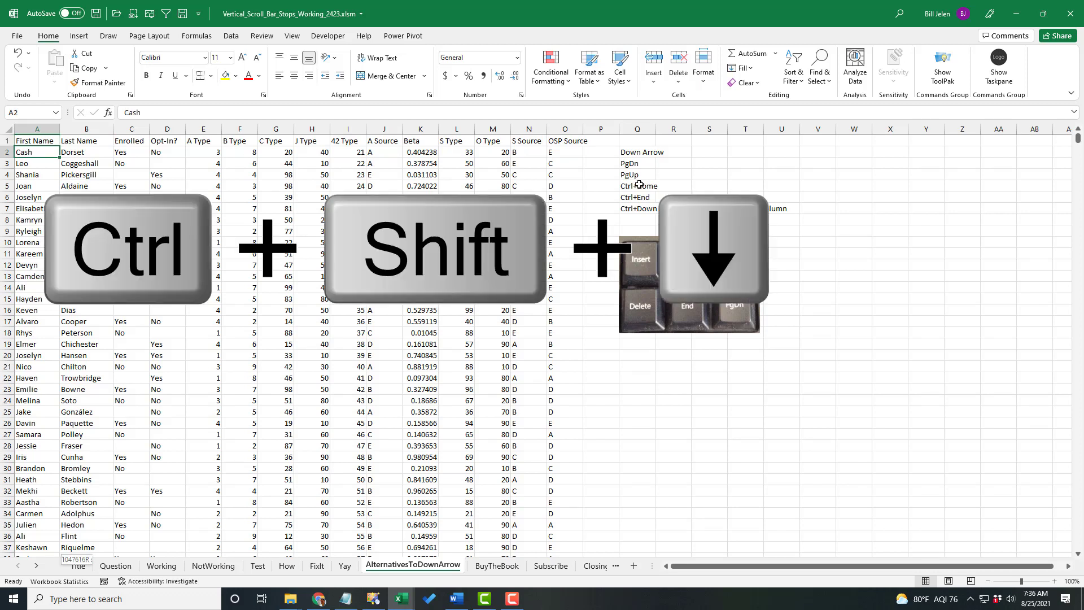
key(ctrl+shift+Down)
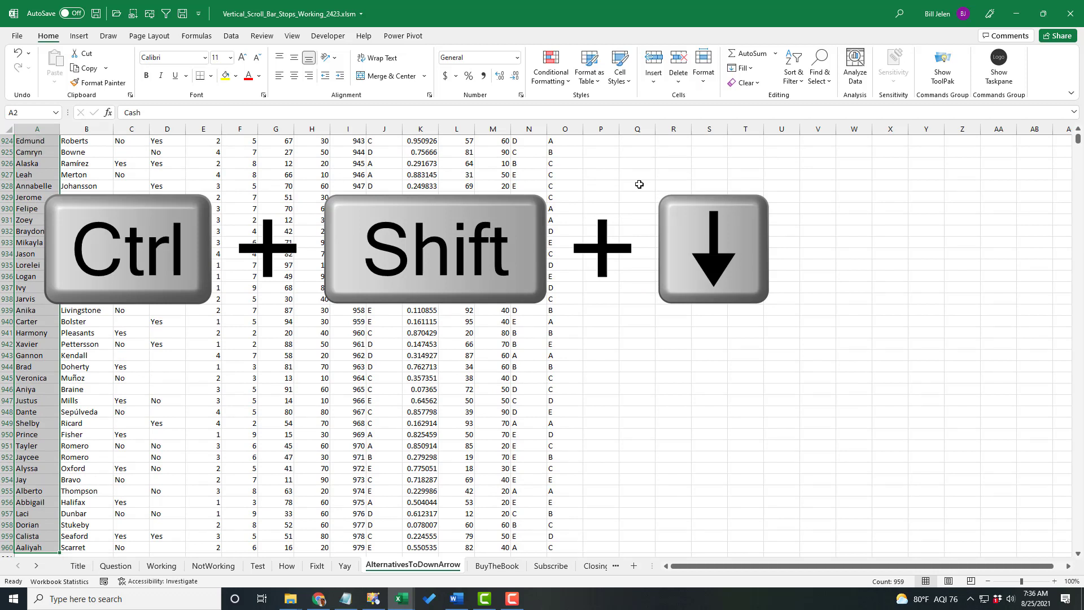
key(ctrl+Home)
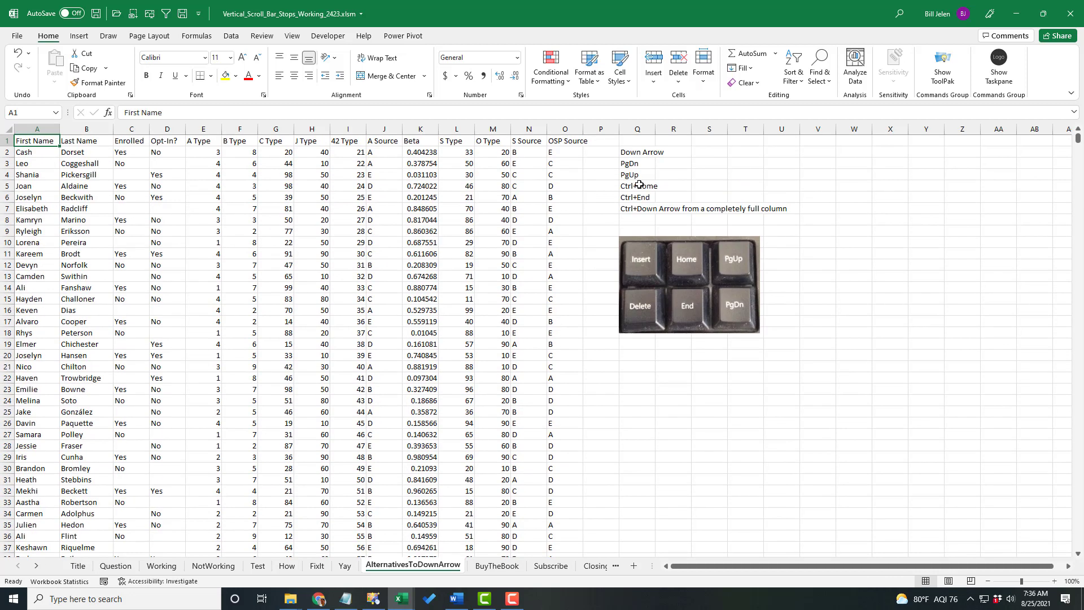
key(Right)
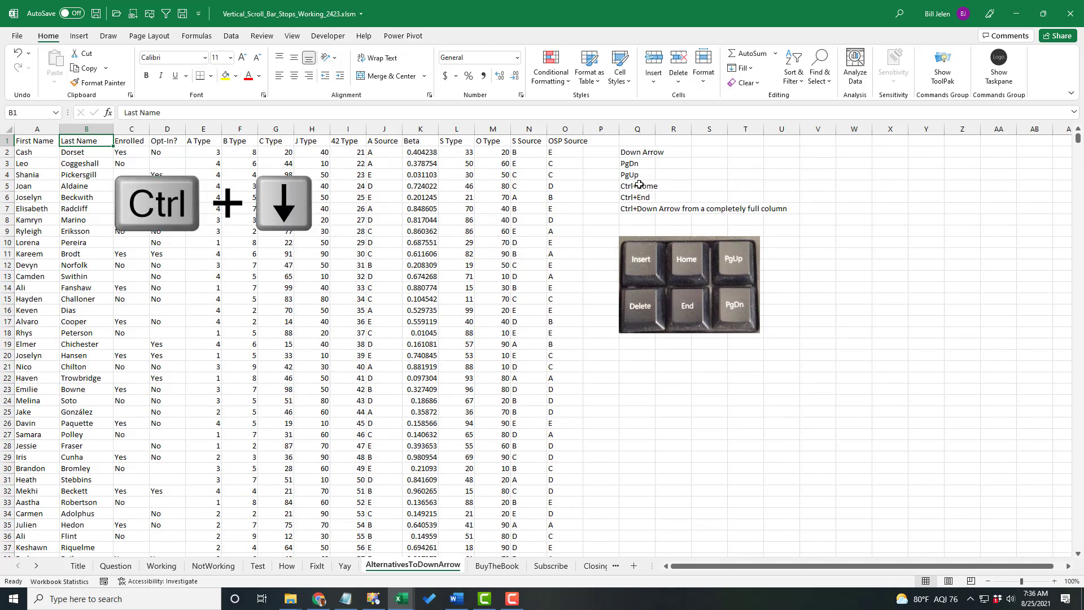
key(ctrl+Down)
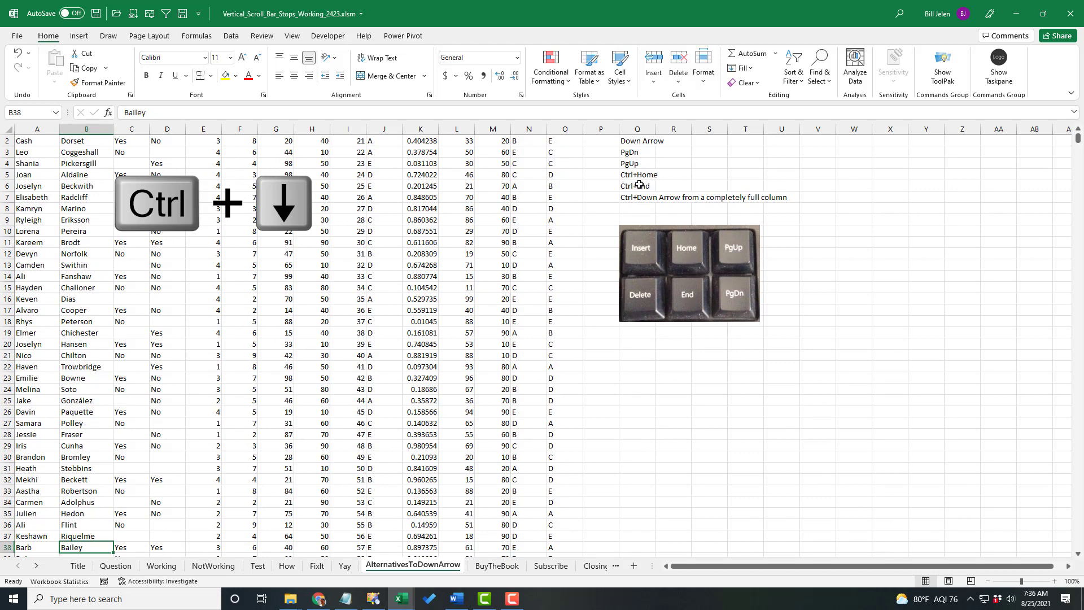
scroll(345, 323, down, 3)
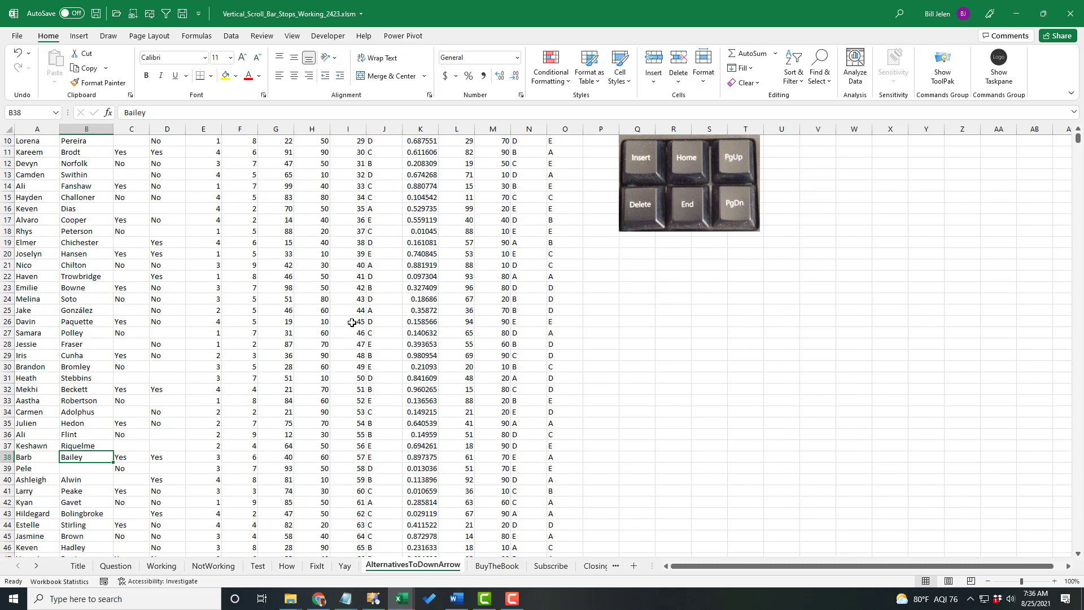
scroll(345, 323, down, 2)
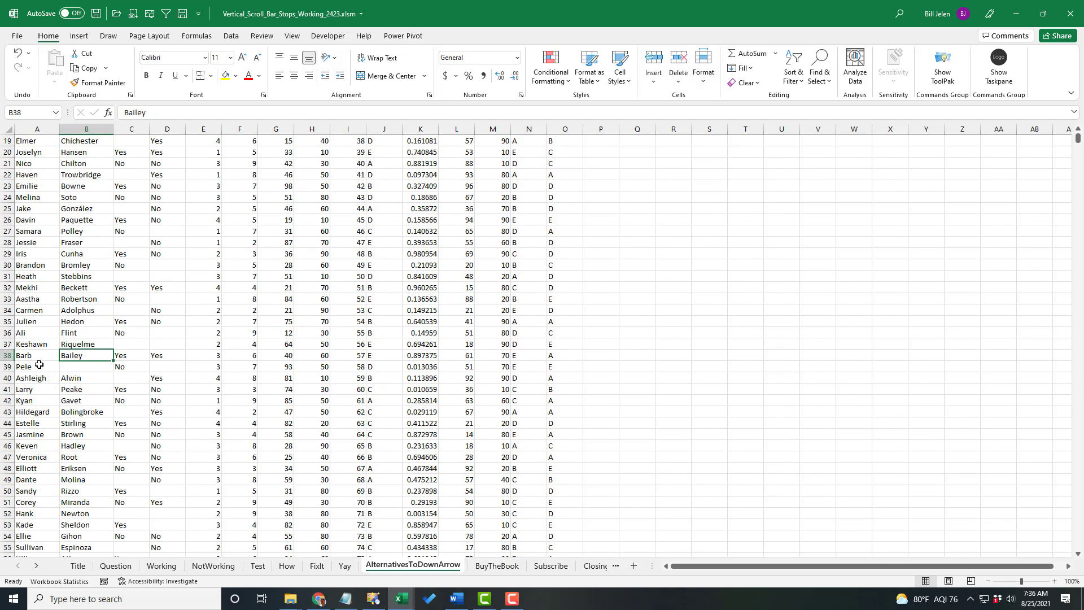
click(73, 379)
double_click(79, 382)
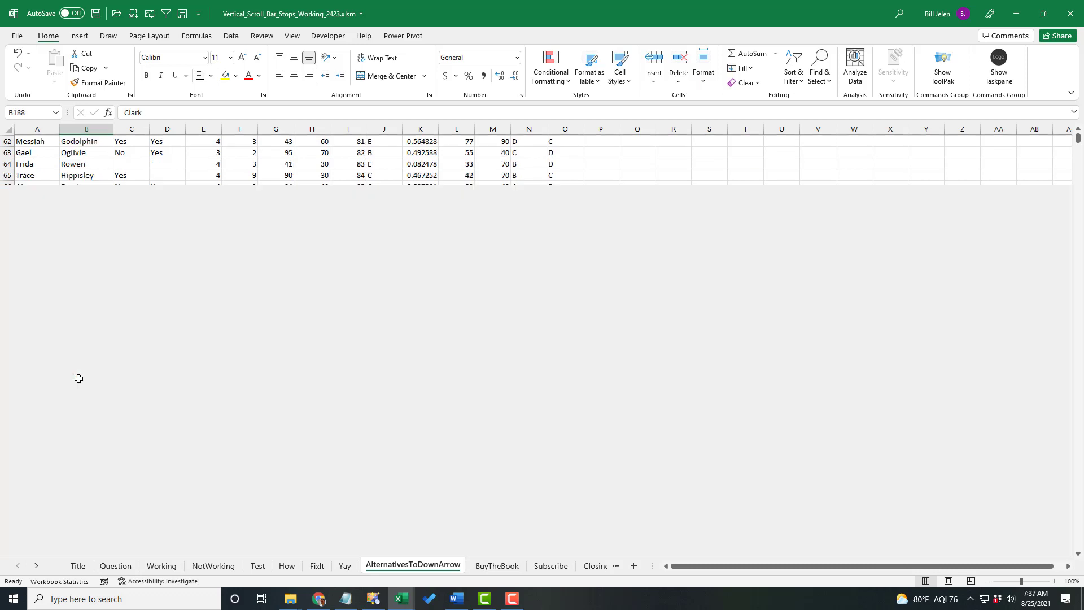
scroll(85, 395, down, 3)
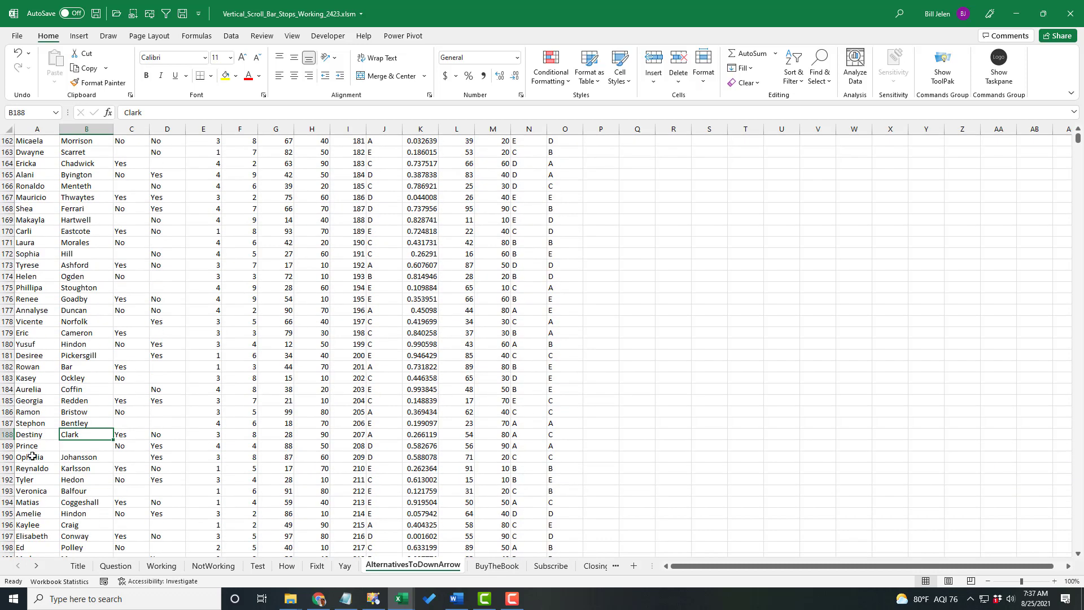
click(75, 457)
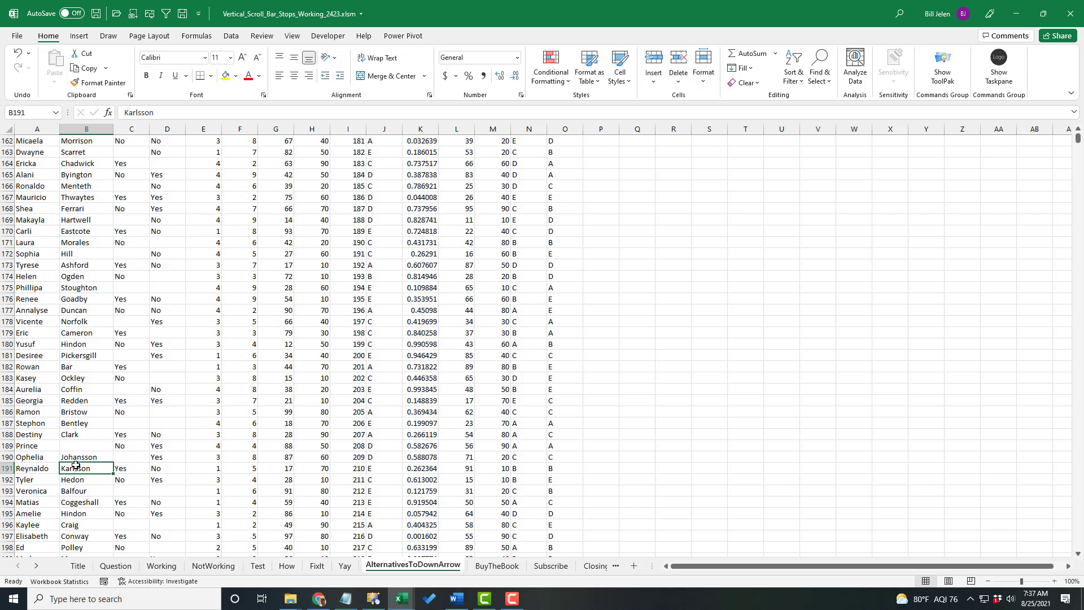
double_click(77, 463)
scroll(76, 464, down, 2)
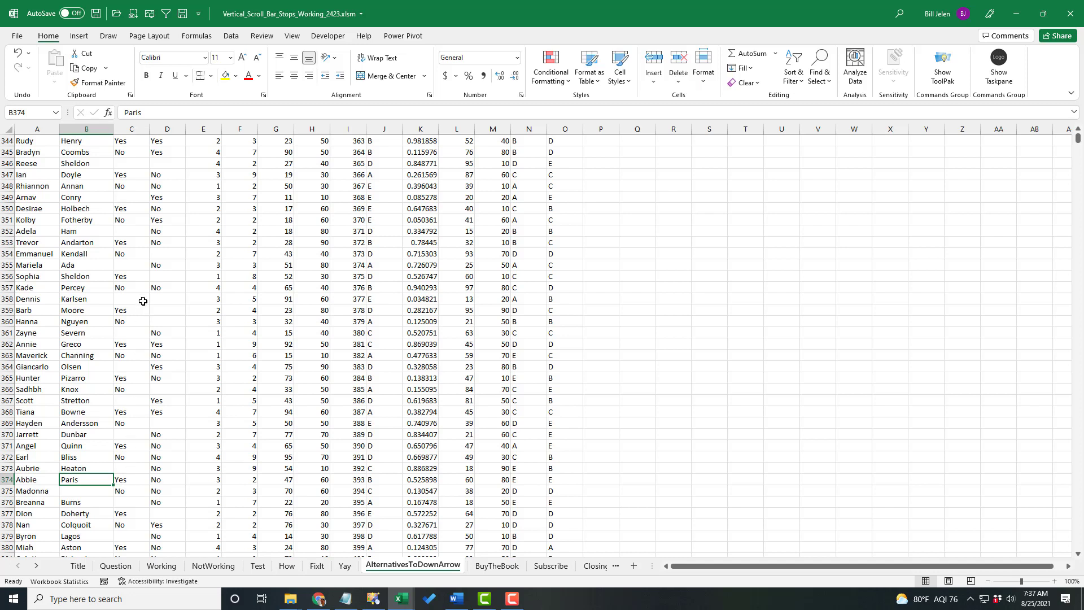
scroll(140, 267, up, 6)
scroll(140, 267, up, 5)
click(66, 233)
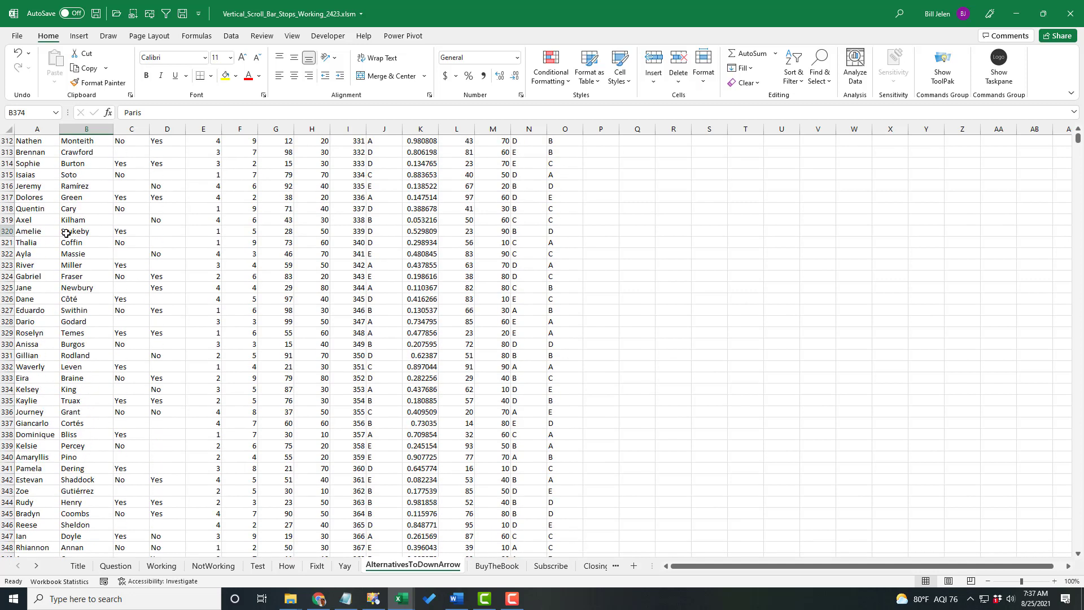
Step: Return to cell A1 at the top of the sheet with Ctrl+Home
key(ctrl+Home)
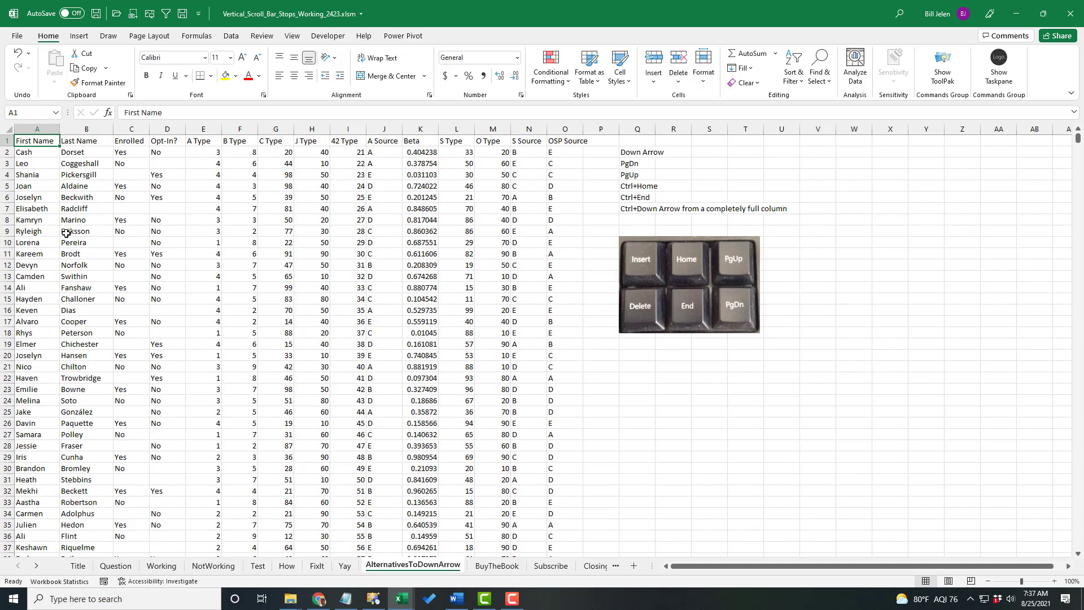